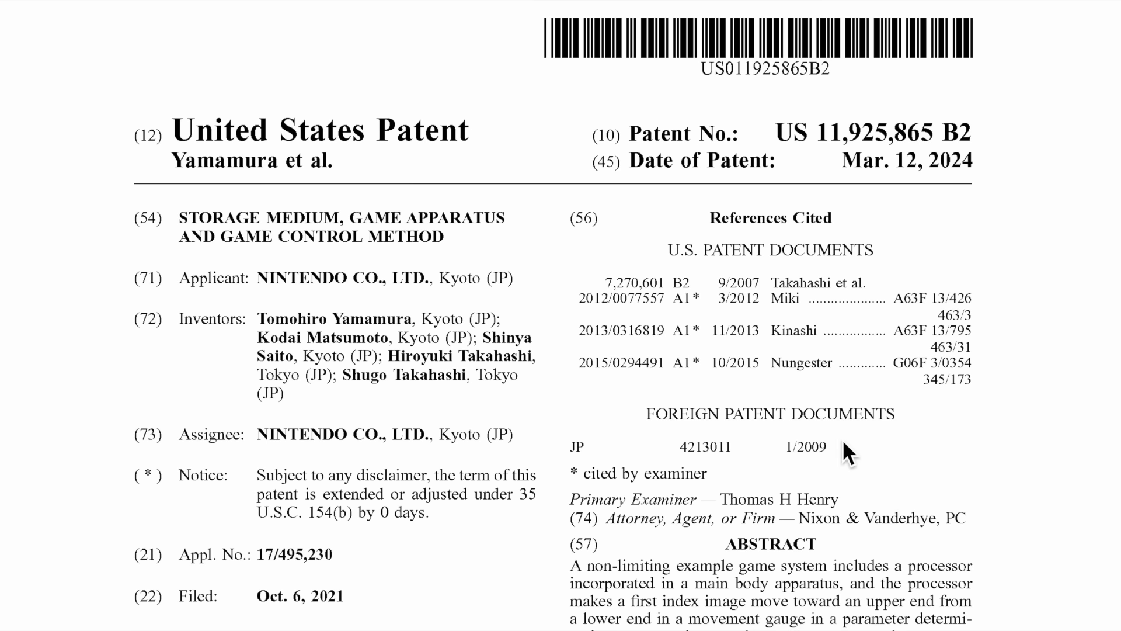
# Scroll the patent's front page down to Prior Publication Data and Foreign Application Priority Data
pyautogui.scroll(-1, 842, 452)
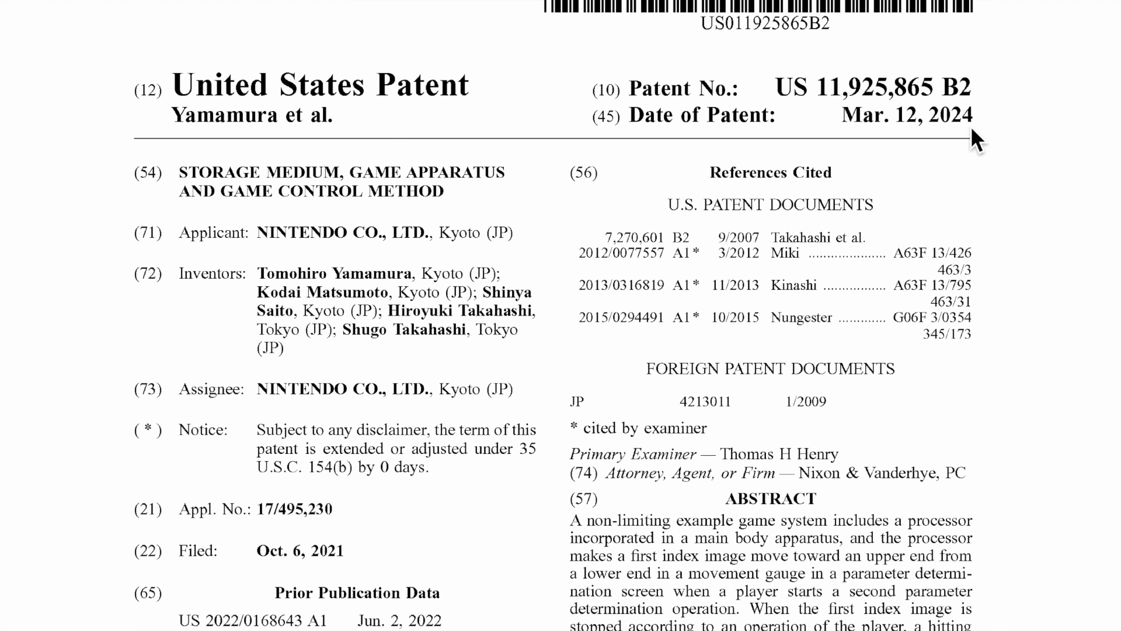
pyautogui.scroll(-2, 976, 136)
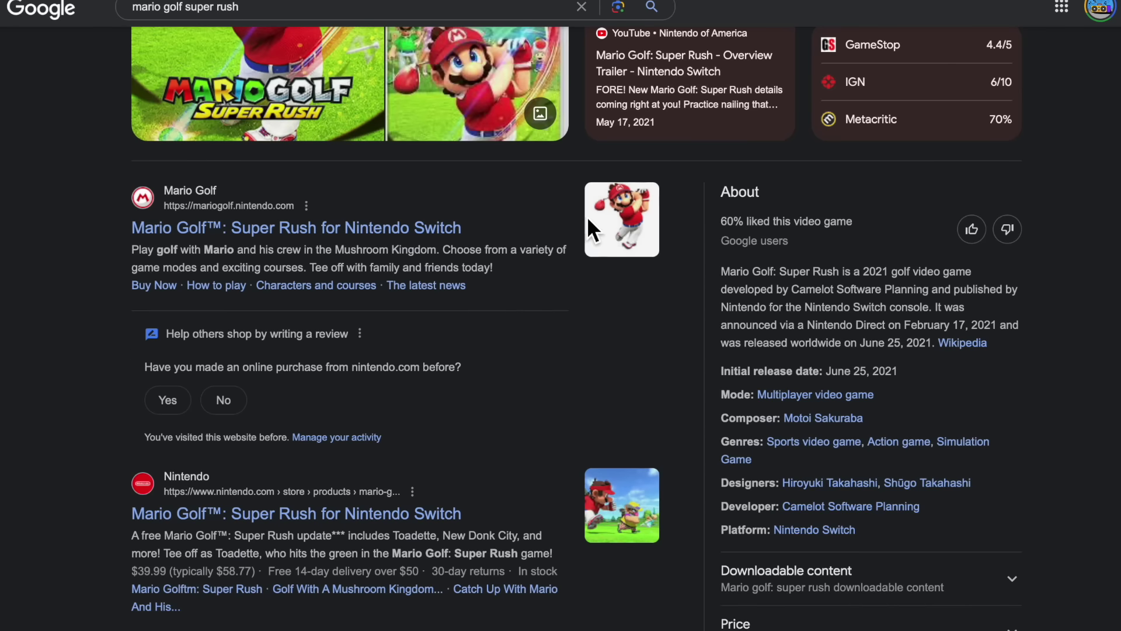
pyautogui.scroll(2, 586, 219)
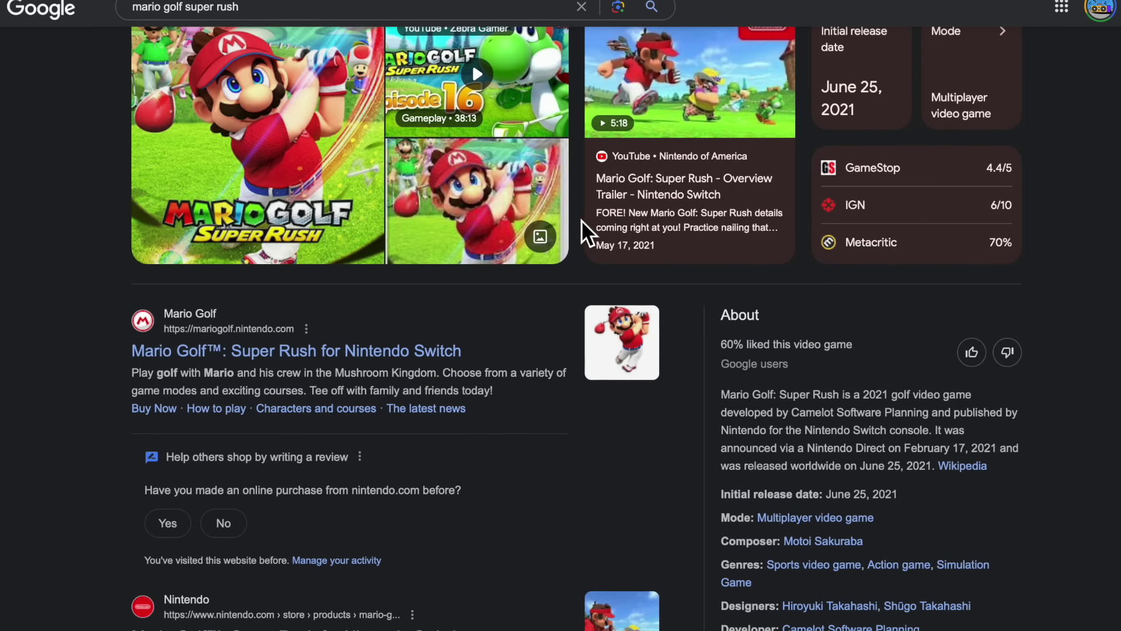
# Scroll through the Mario Golf: Super Rush results and its About panel
pyautogui.scroll(-1, 654, 265)
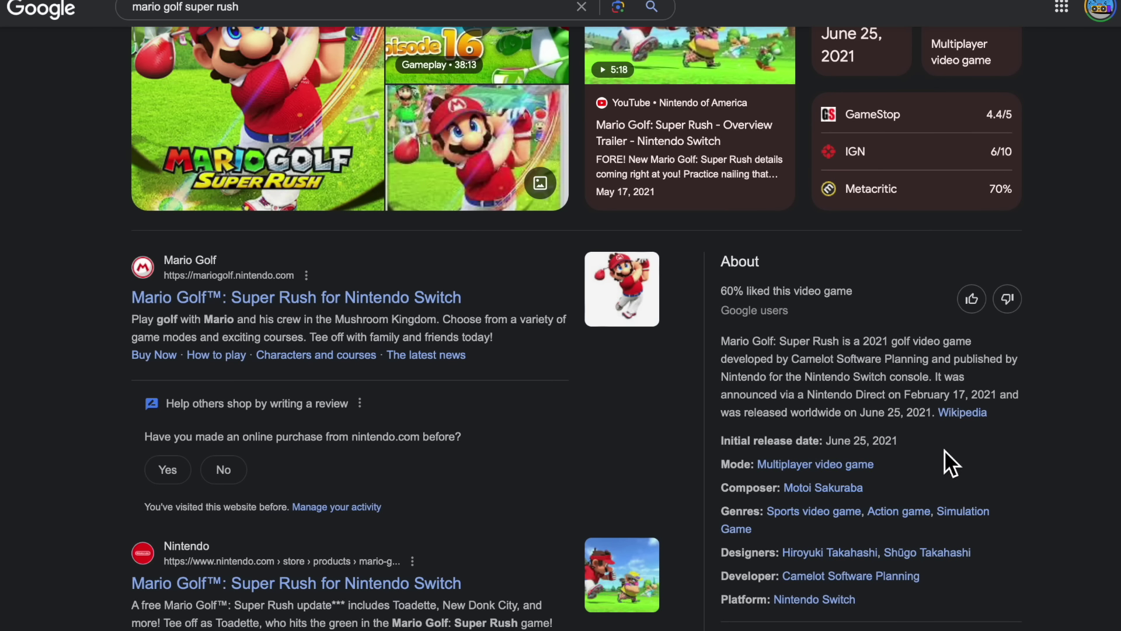
pyautogui.scroll(2, 662, 386)
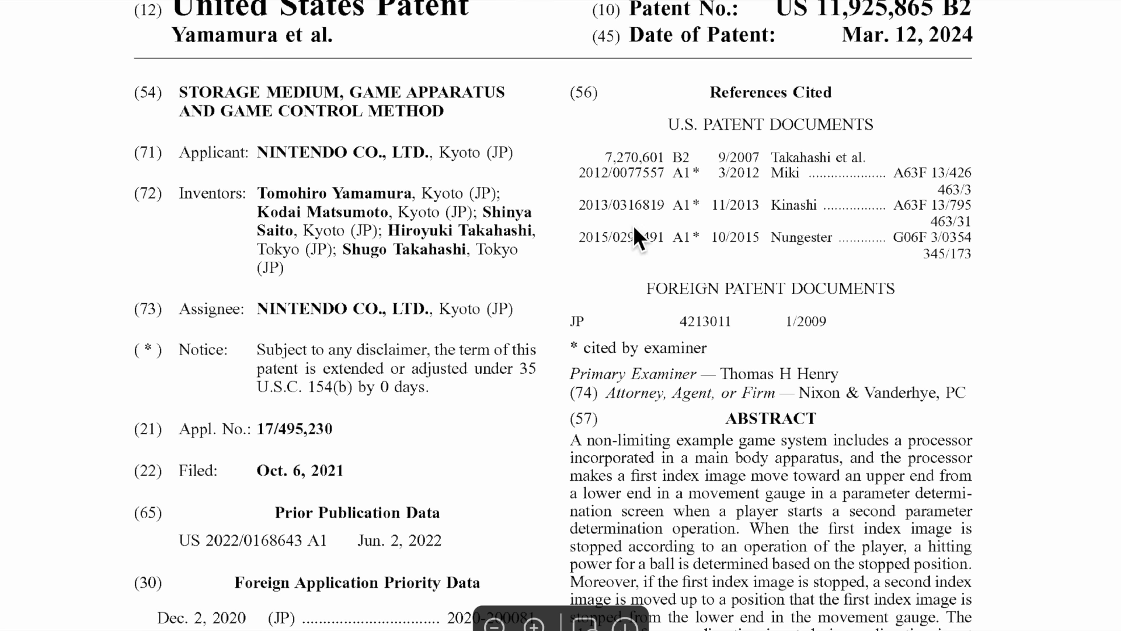
# Scroll the patent page down to its Abstract and Int. Cl. fields
pyautogui.scroll(1, 633, 226)
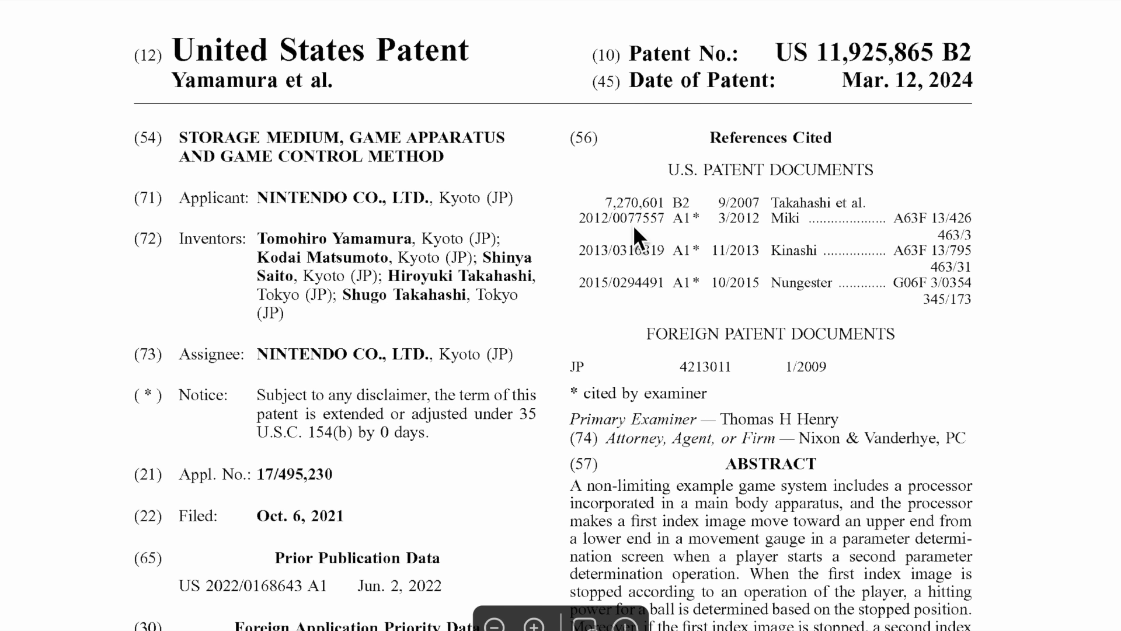
pyautogui.scroll(-2, 577, 217)
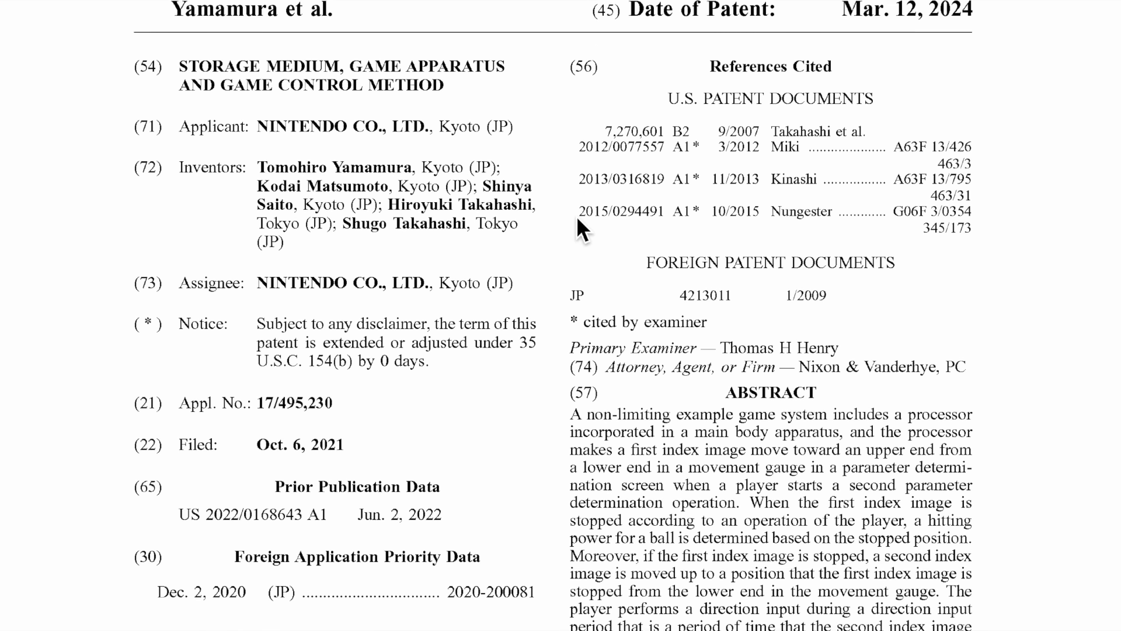
pyautogui.scroll(-3, 577, 220)
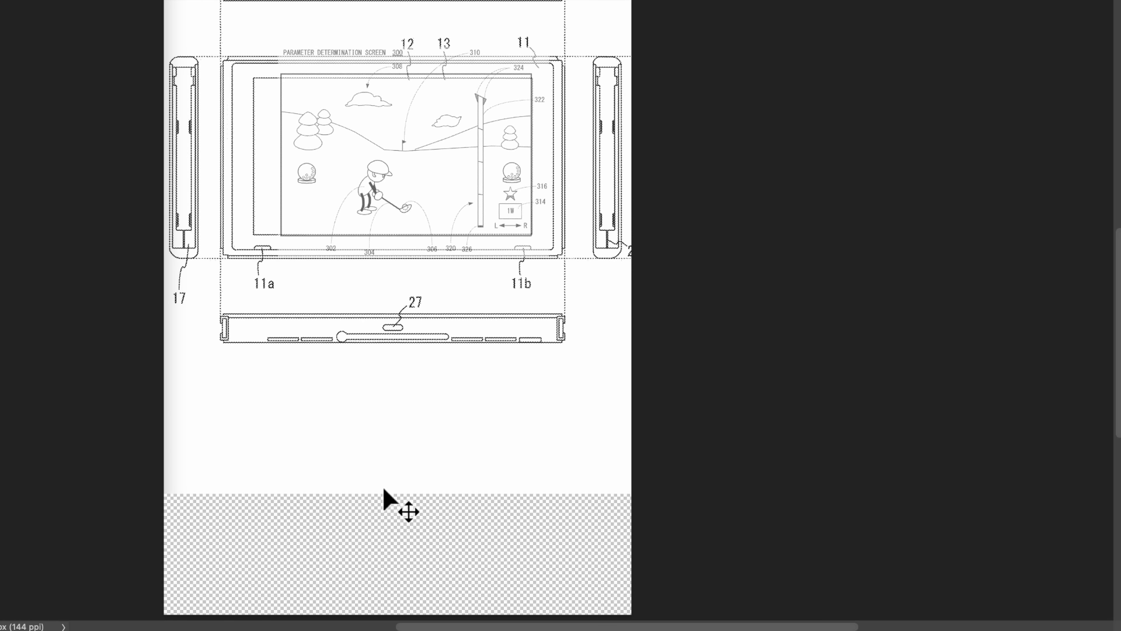
# Drag the golf-screen drawing off and then back onto the Fig. 3 console's screen
pyautogui.scroll(2, 381, 490)
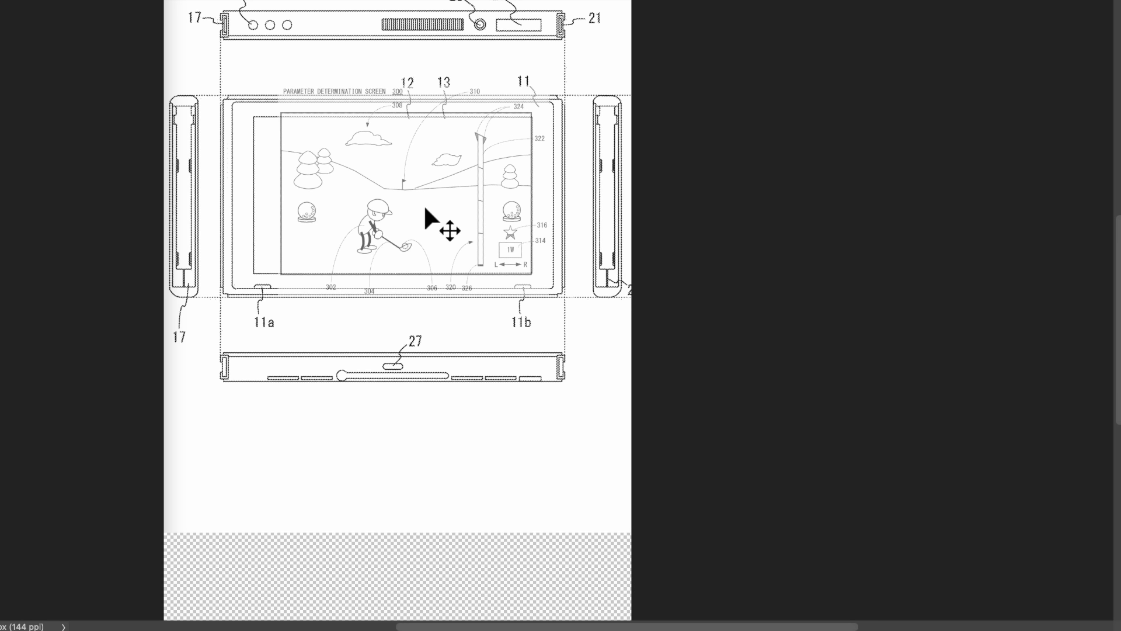
pyautogui.moveTo(430, 215); pyautogui.dragTo(485, 474)
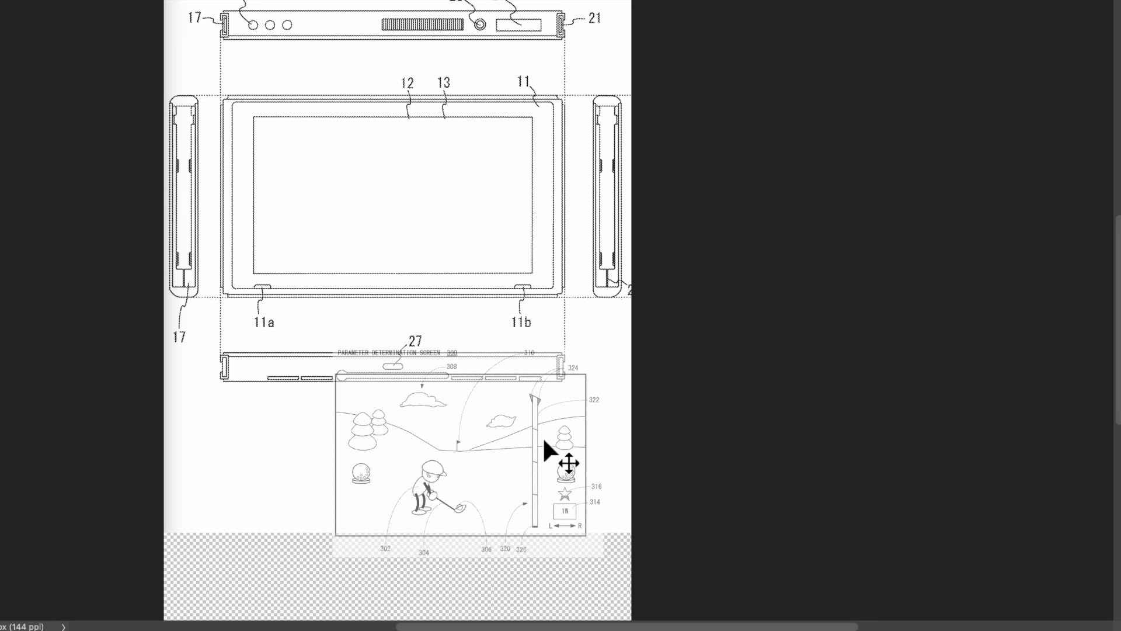
pyautogui.moveTo(544, 442); pyautogui.dragTo(495, 183)
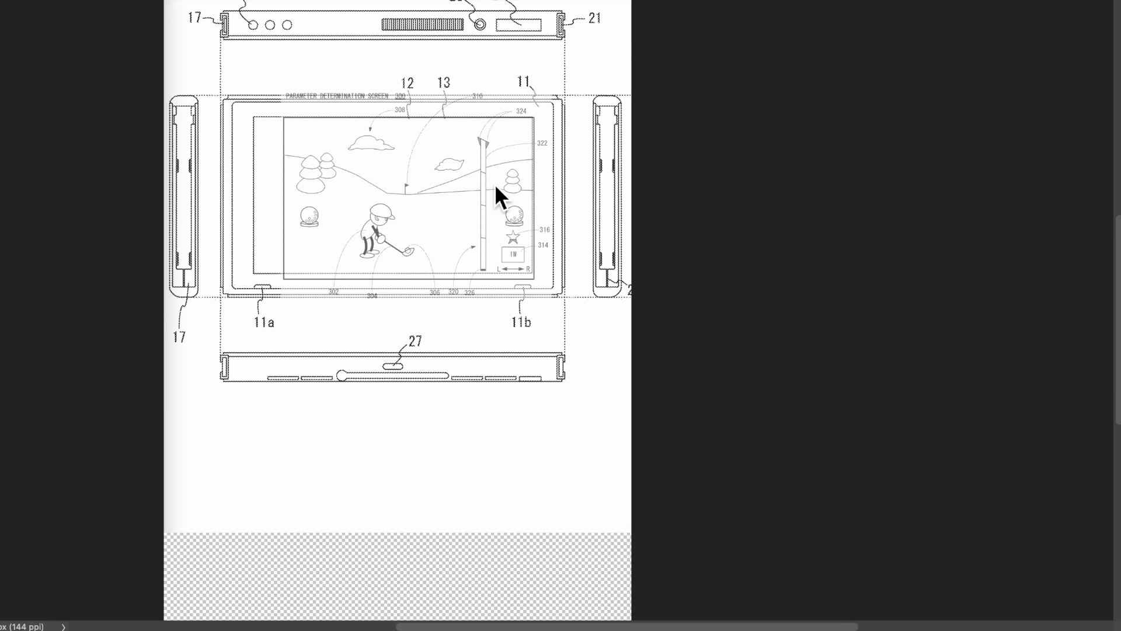
# Free Transform the golf-screen drawing to about 1125 × 875 px, aligned within the console screen
pyautogui.hotkey('ctrl', 't')
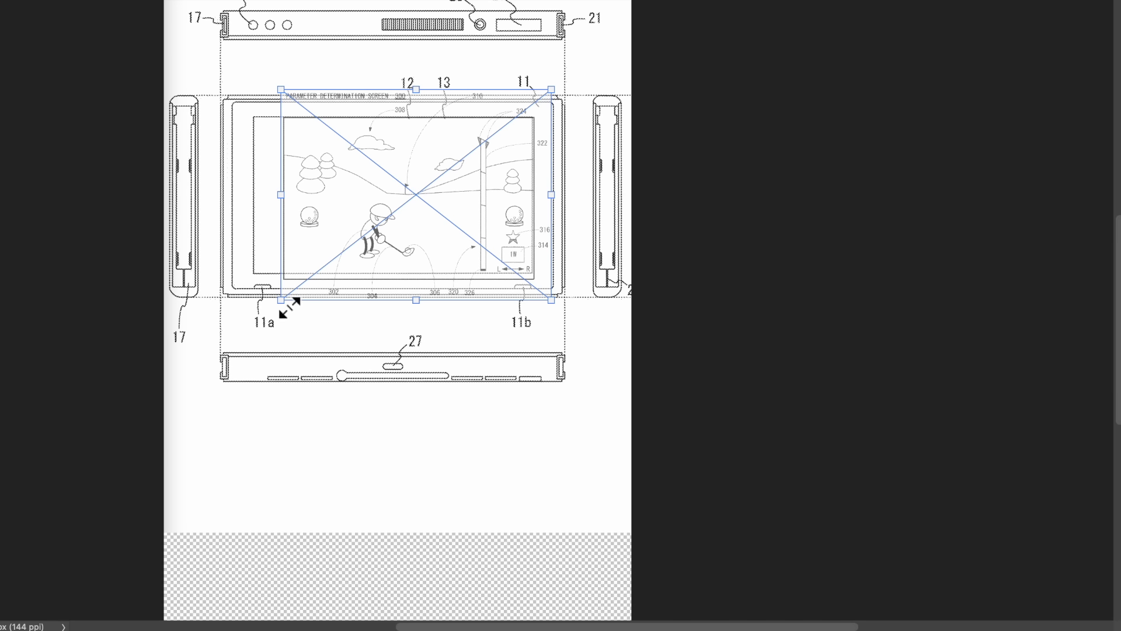
pyautogui.moveTo(290, 307); pyautogui.dragTo(300, 305)
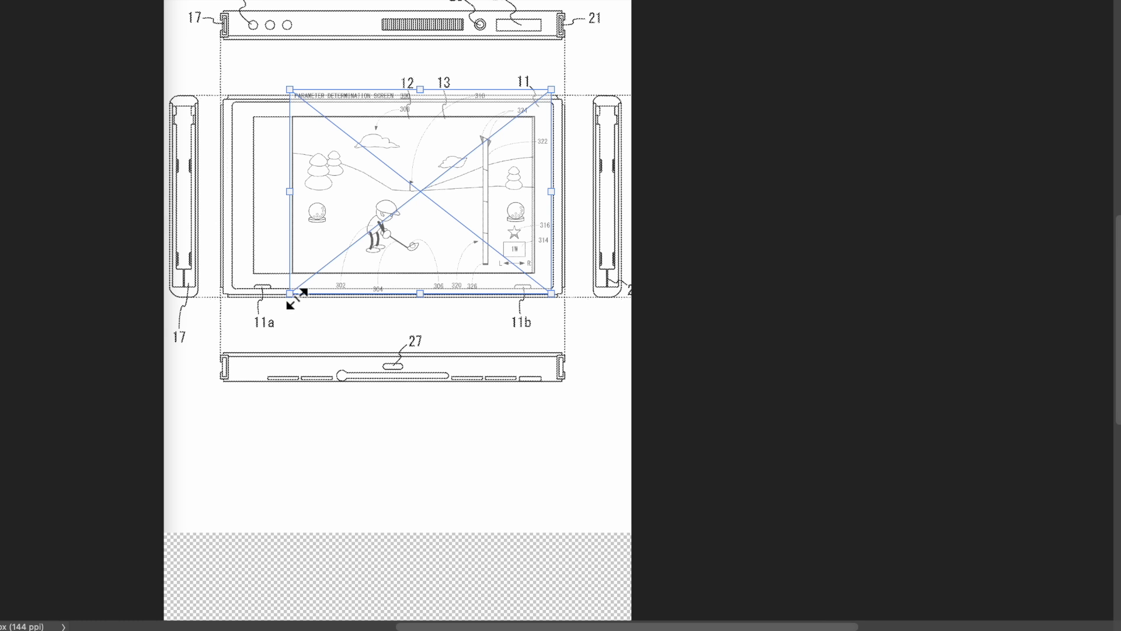
pyautogui.moveTo(292, 296); pyautogui.dragTo(245, 313)
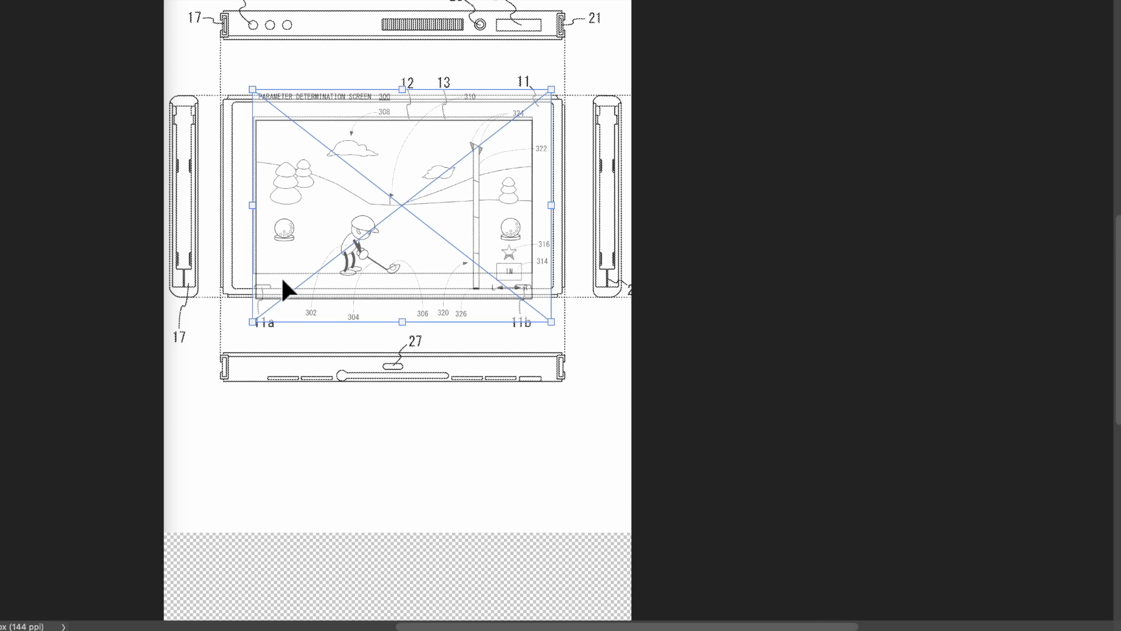
pyautogui.moveTo(281, 272); pyautogui.dragTo(283, 272)
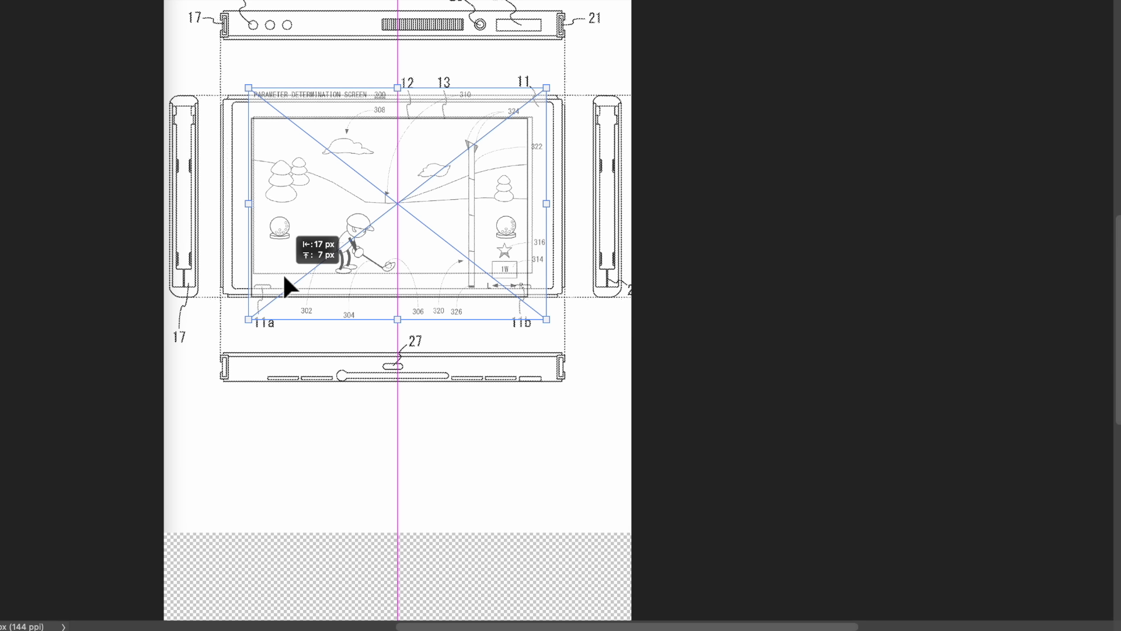
pyautogui.moveTo(283, 272); pyautogui.dragTo(283, 272)
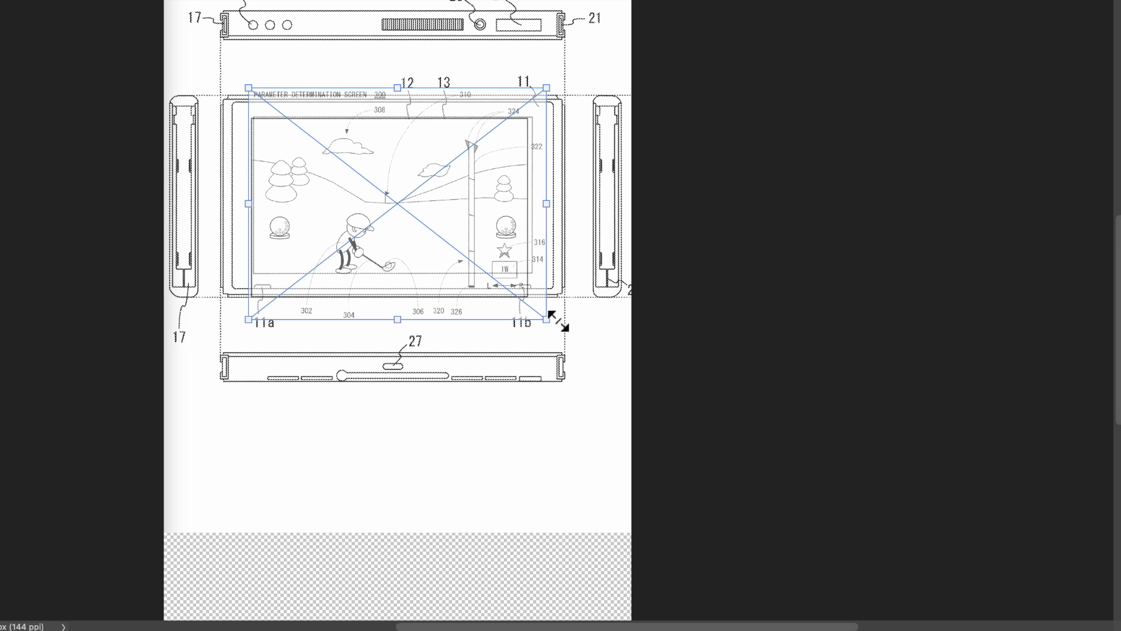
pyautogui.moveTo(548, 321); pyautogui.dragTo(552, 325)
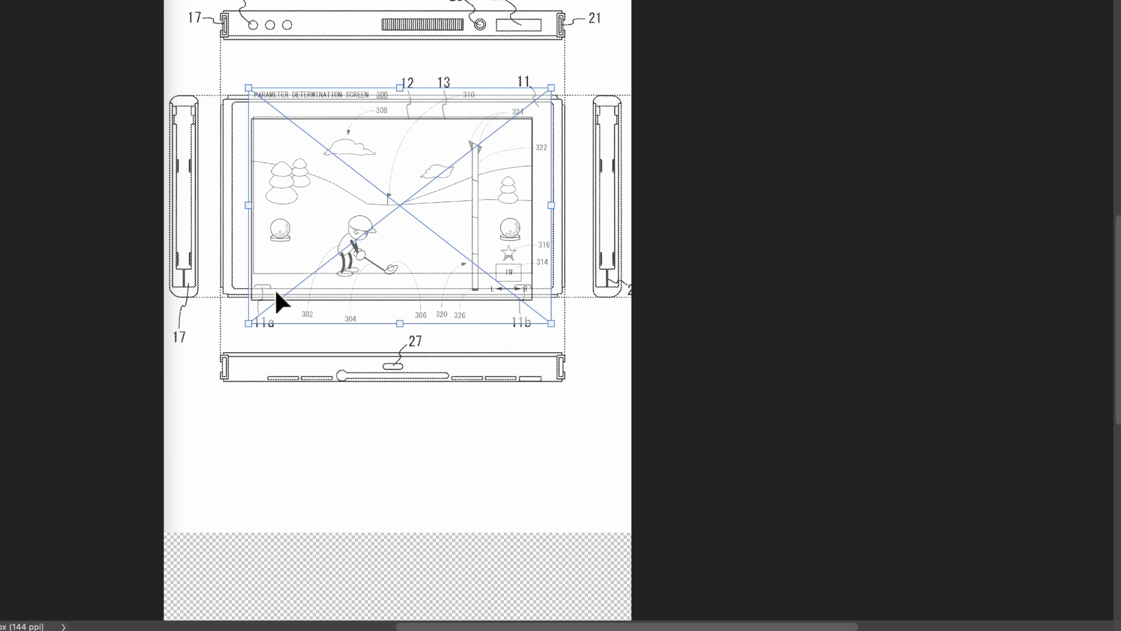
pyautogui.press('Return')
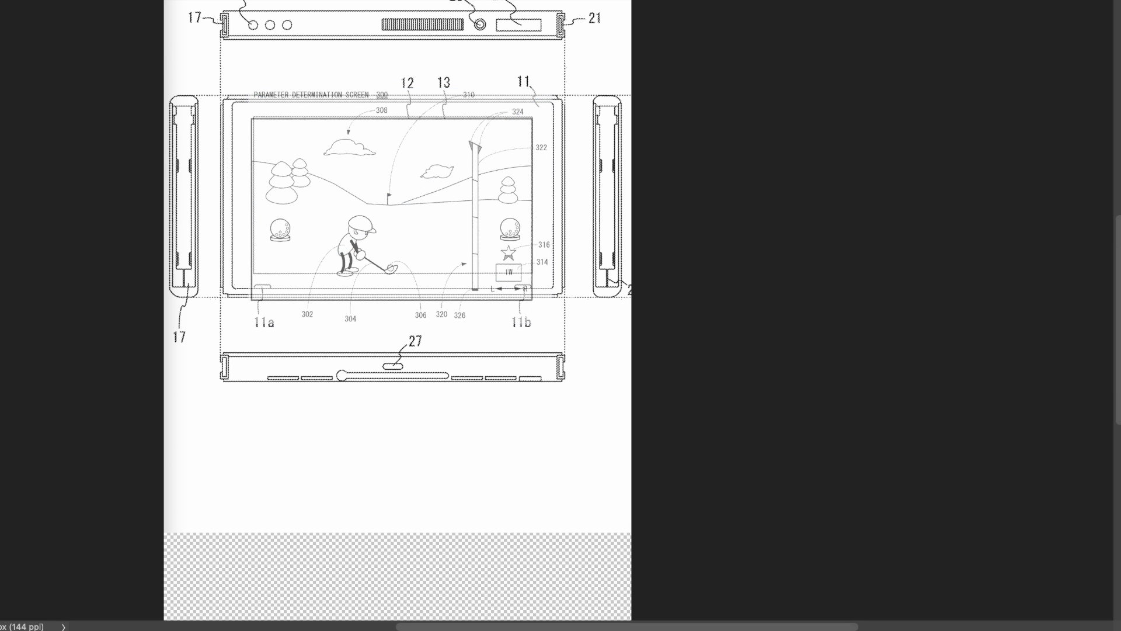
# Move the golf-screen drawing down onto the Switch photo and rescale it to cover the screen
pyautogui.scroll(-5, 888, 187)
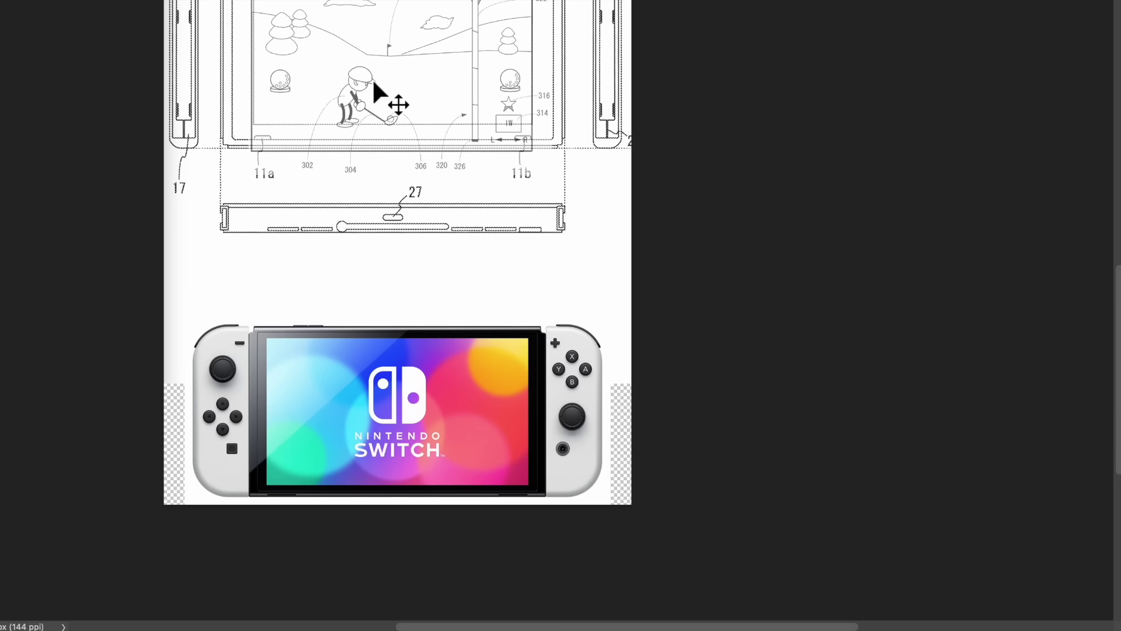
pyautogui.moveTo(421, 68); pyautogui.dragTo(425, 157)
pyautogui.moveTo(345, 120); pyautogui.dragTo(345, 147)
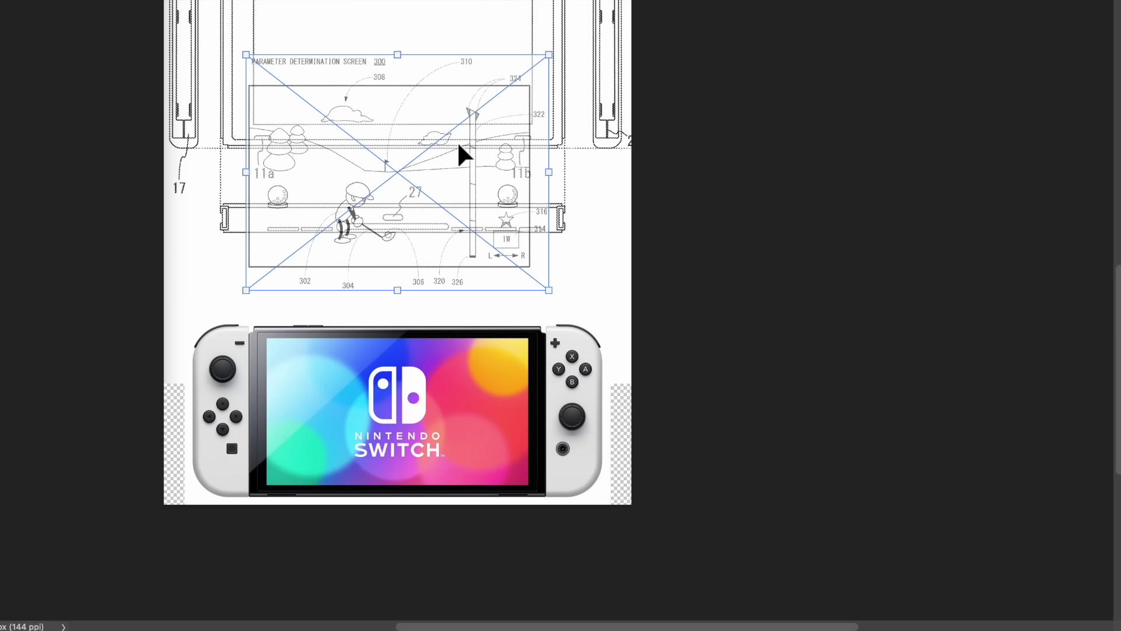
pyautogui.moveTo(246, 54); pyautogui.dragTo(277, 79)
pyautogui.moveTo(355, 163)
pyautogui.mouseDown()
pyautogui.moveTo(376, 318)
pyautogui.moveTo(398, 365)
pyautogui.mouseUp()
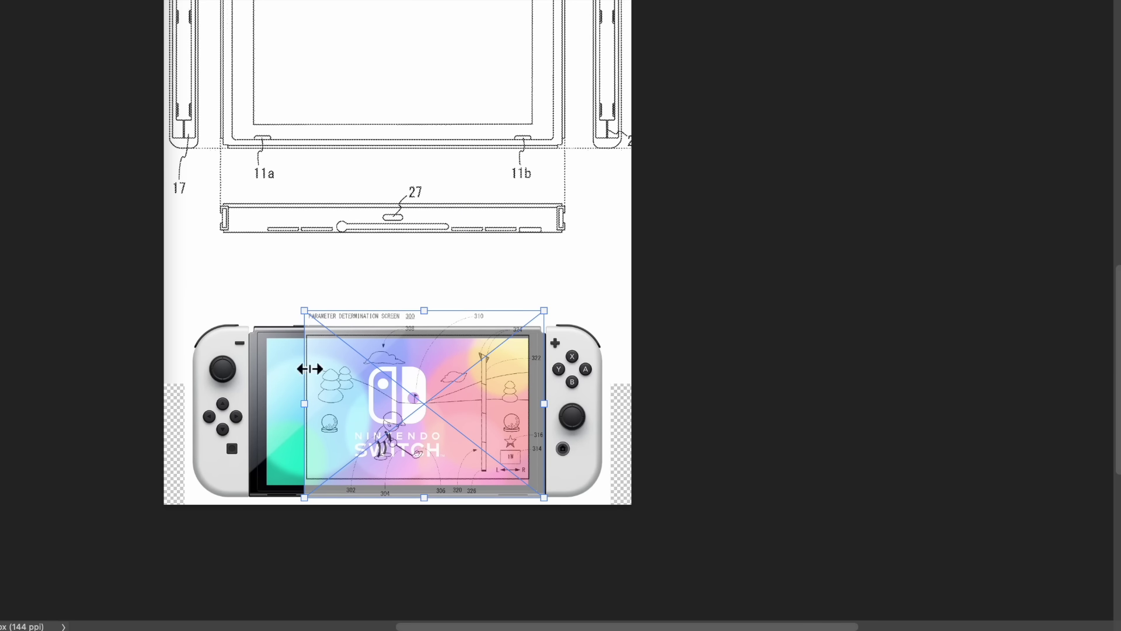
pyautogui.moveTo(308, 321); pyautogui.dragTo(252, 313)
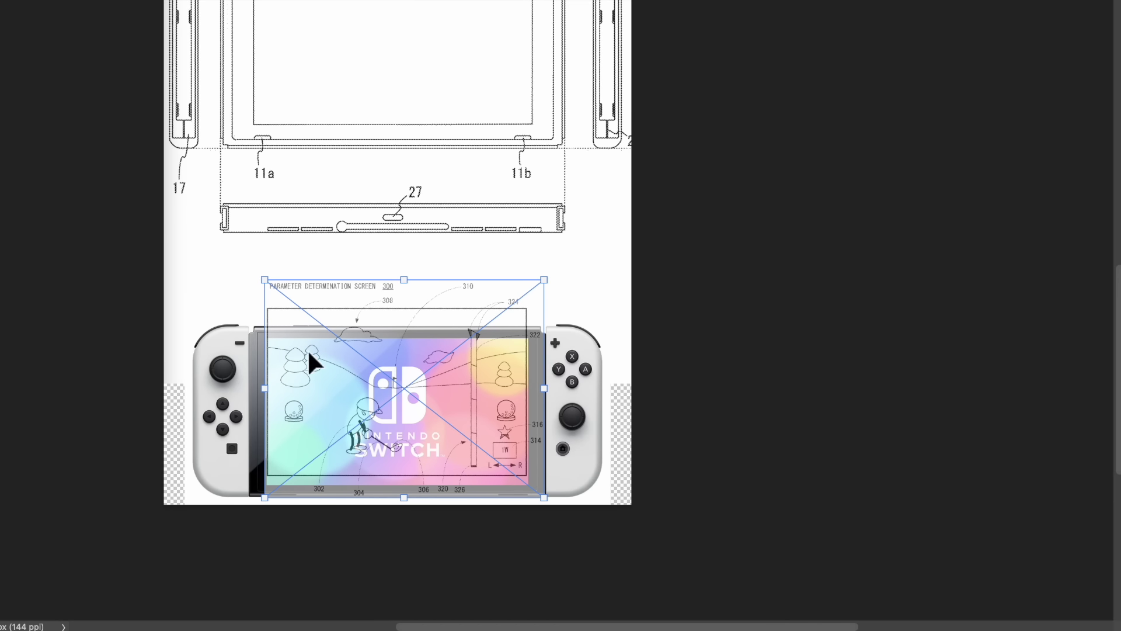
pyautogui.moveTo(405, 412); pyautogui.dragTo(408, 417)
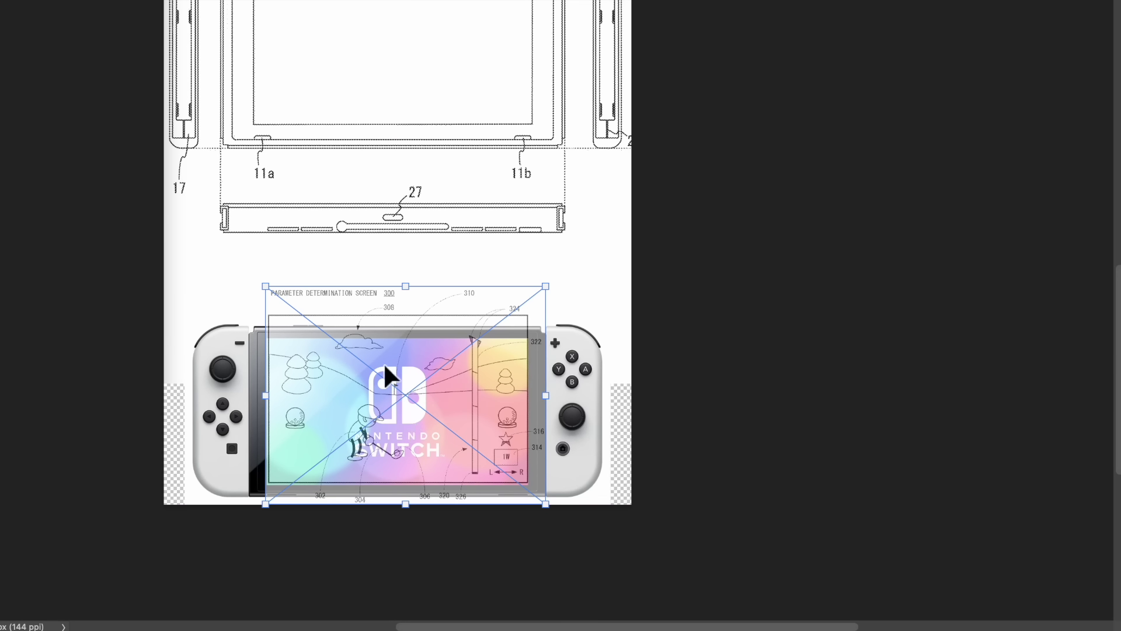
pyautogui.moveTo(266, 287); pyautogui.dragTo(262, 286)
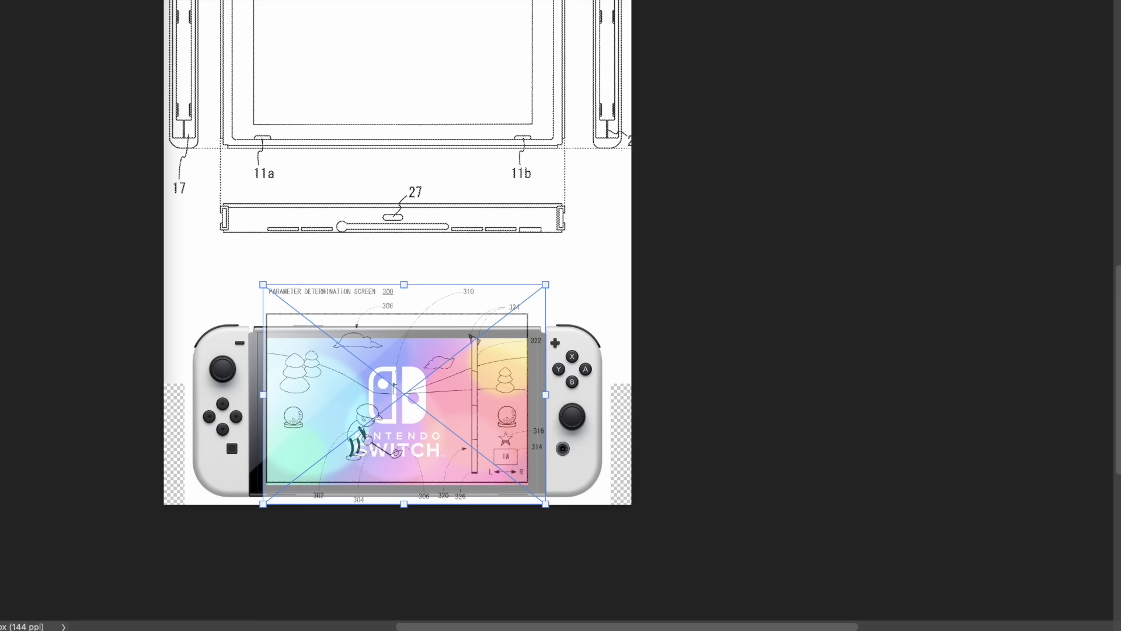
# Commit the transform and set the golf-screen drawing's opacity to 100%
pyautogui.press('Return')
pyautogui.press('8')
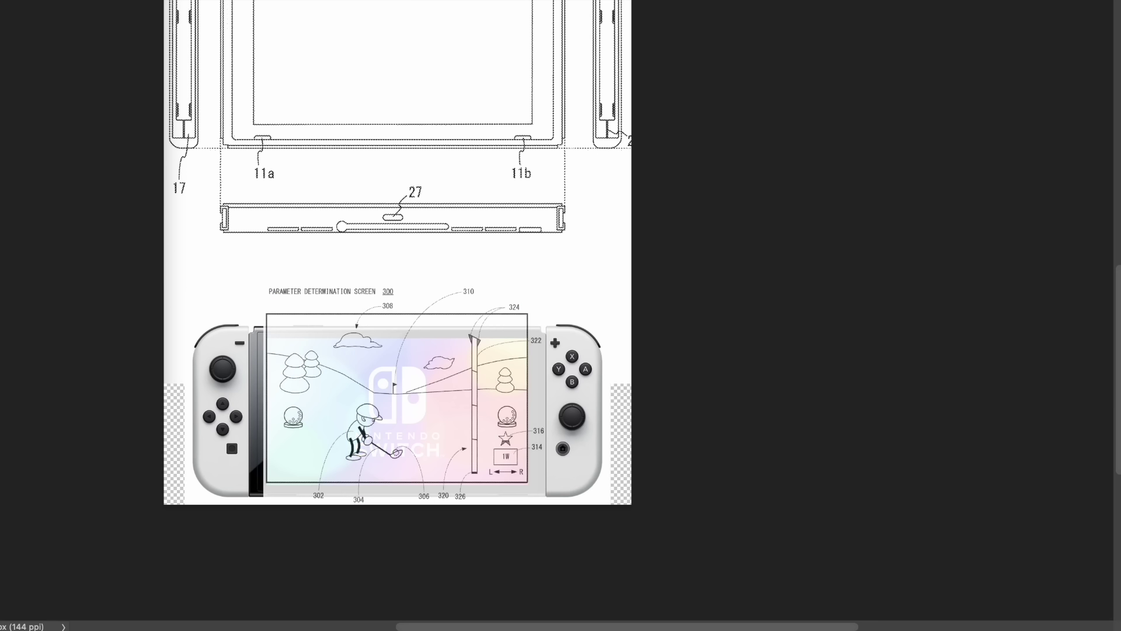
pyautogui.press('0')
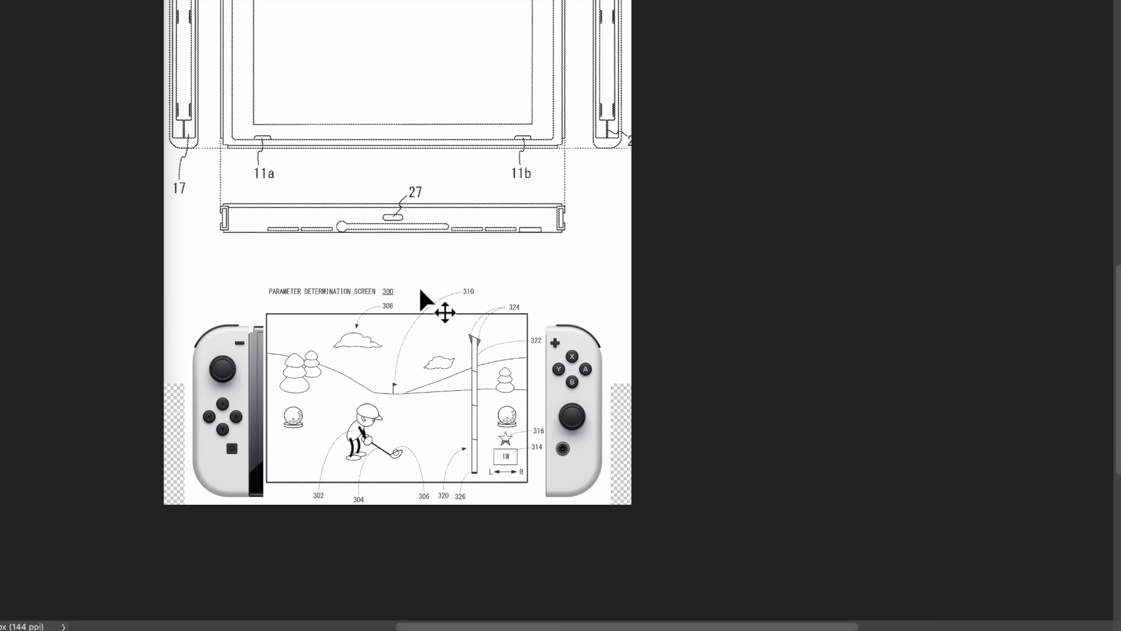
pyautogui.scroll(5, 610, 294)
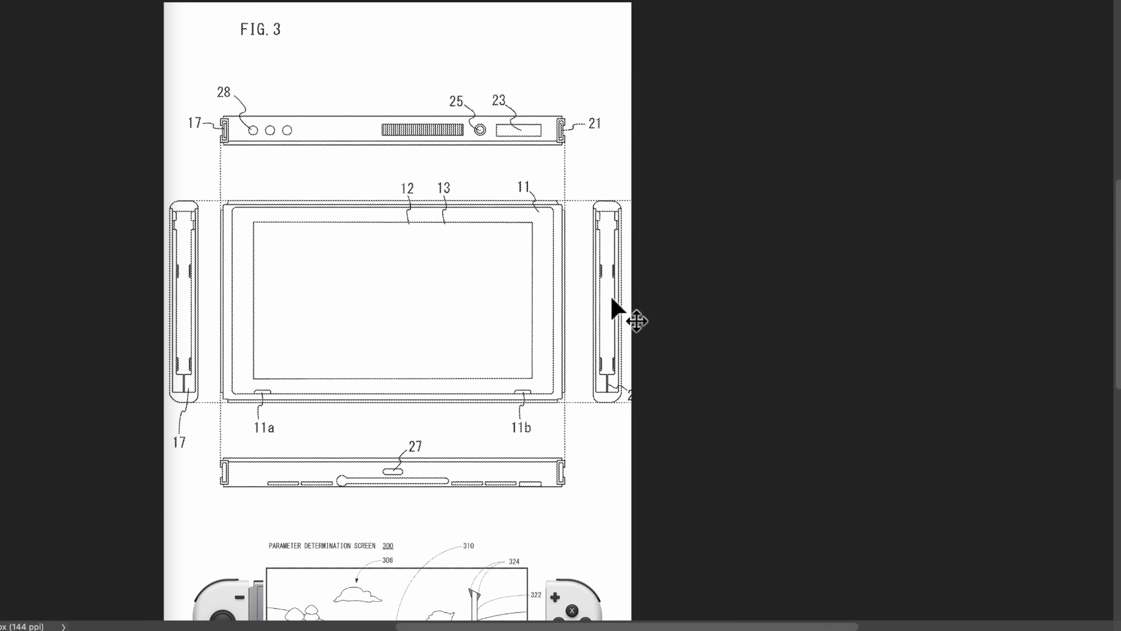
pyautogui.scroll(-6, 611, 294)
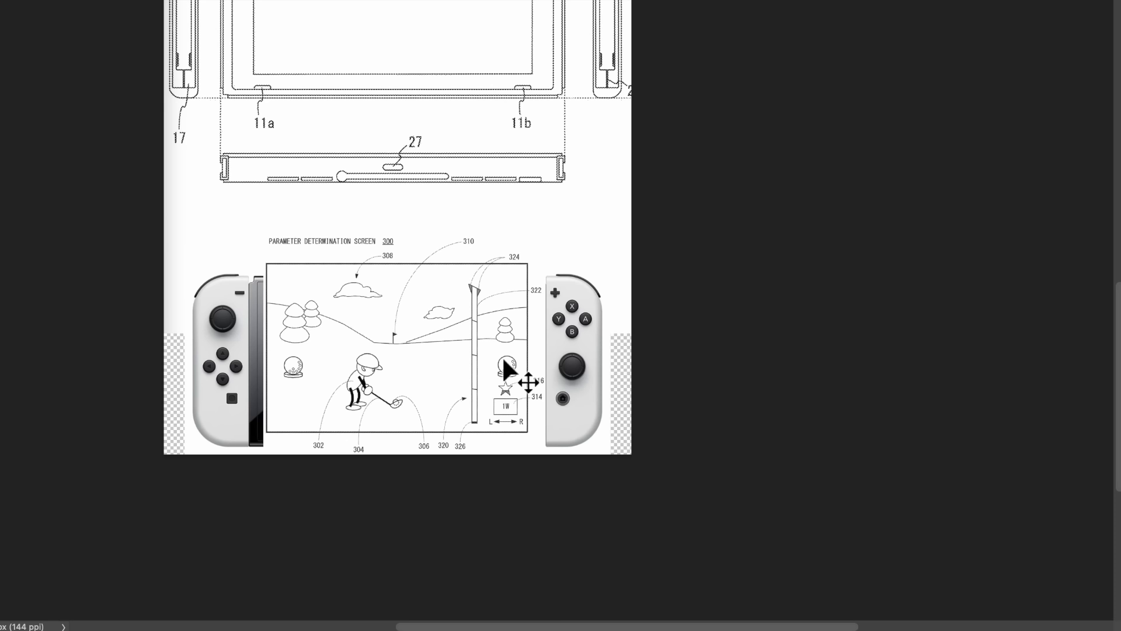
pyautogui.scroll(10, 502, 223)
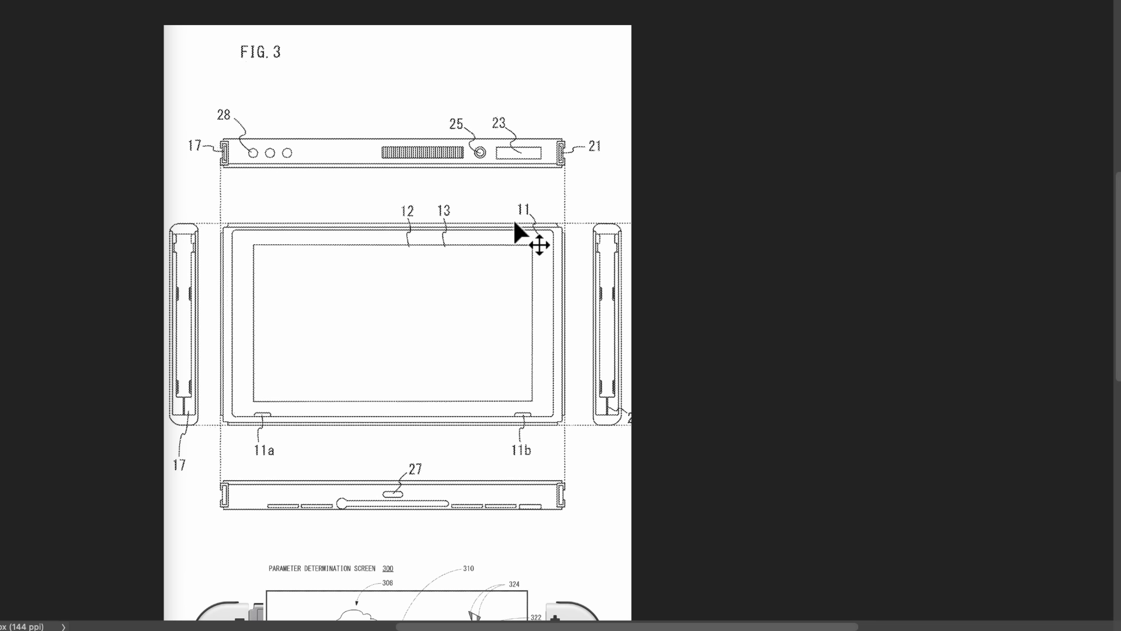
pyautogui.scroll(-5, 514, 222)
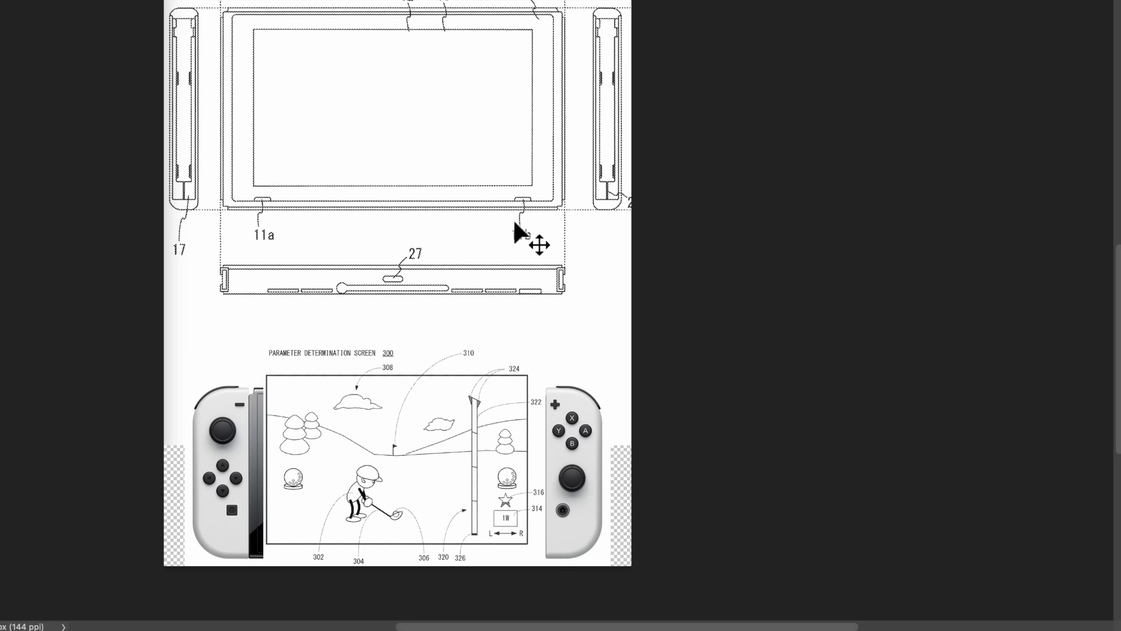
pyautogui.scroll(2, 514, 222)
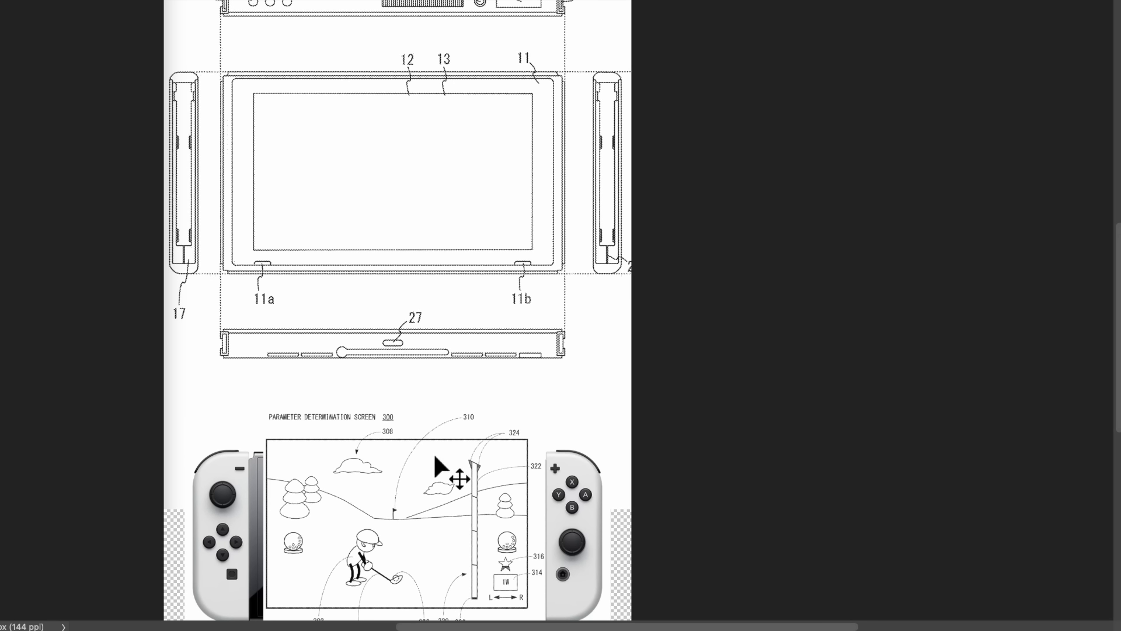
pyautogui.moveTo(432, 476); pyautogui.dragTo(423, 138)
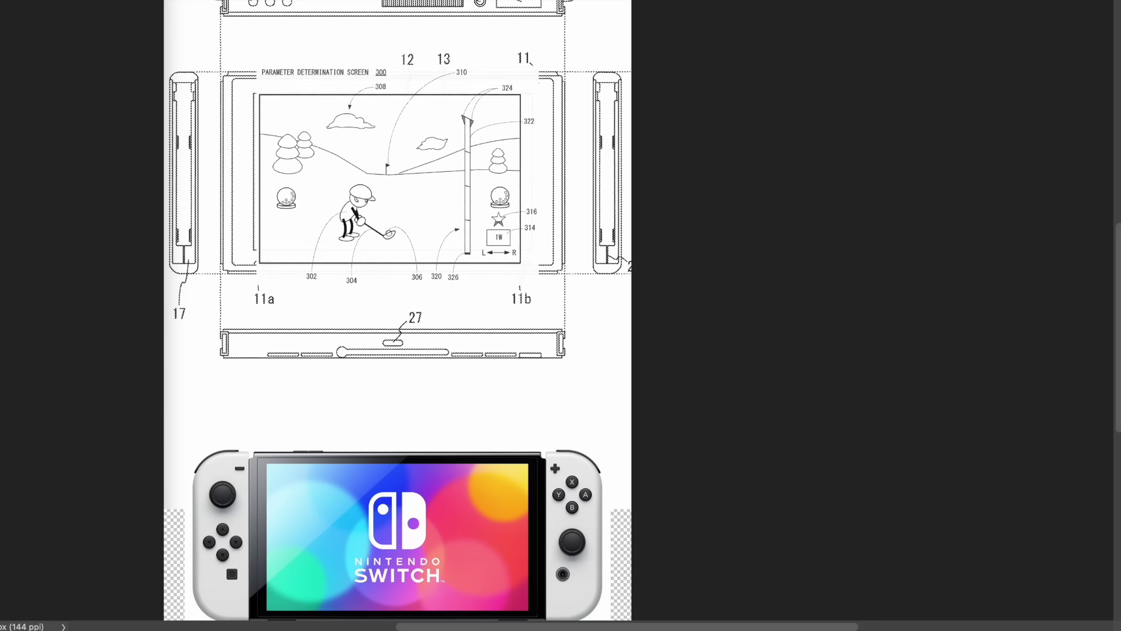
# Set the golf-screen layer to Multiply, nudge it right, and scale it to fill the console screen
pyautogui.hotkey('shift', 'alt', 'm')
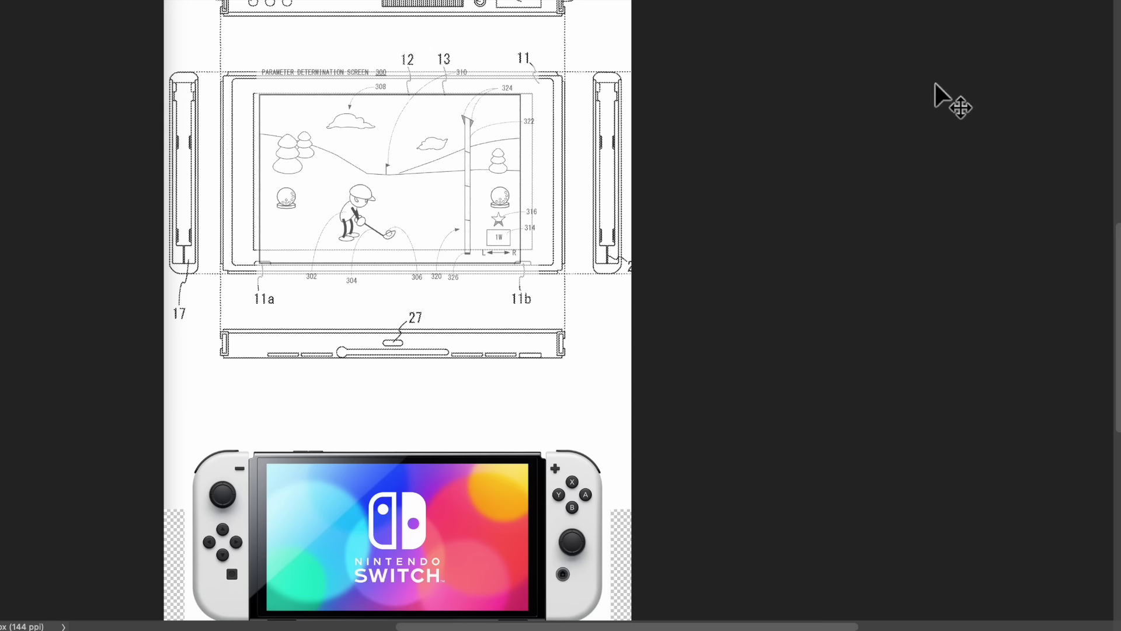
pyautogui.moveTo(442, 141); pyautogui.dragTo(458, 149)
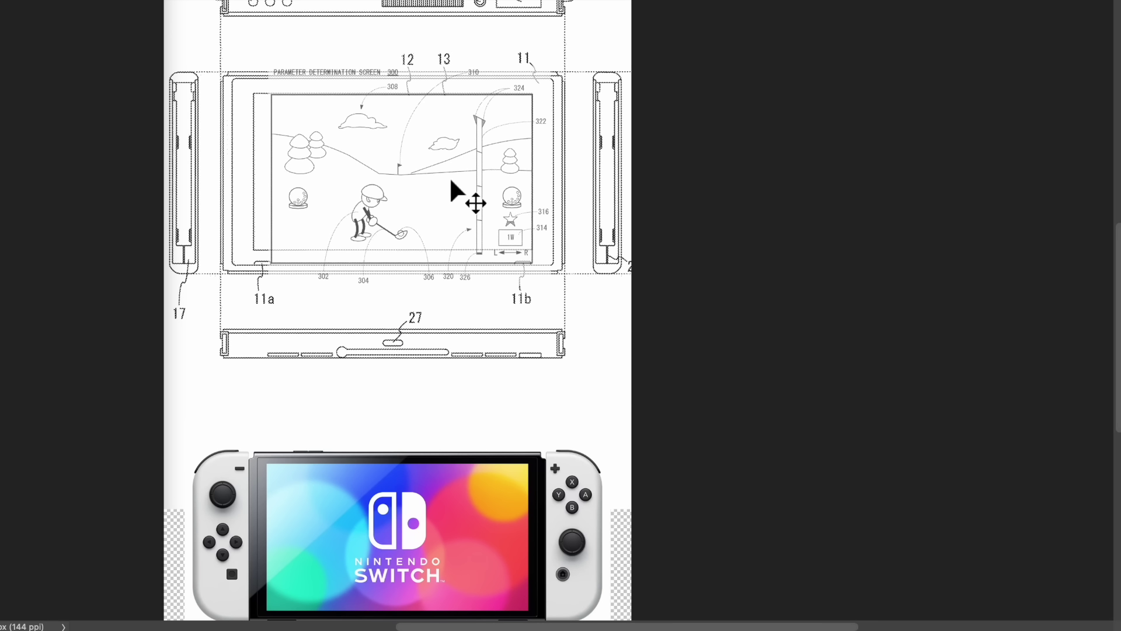
pyautogui.hotkey('ctrl', 't')
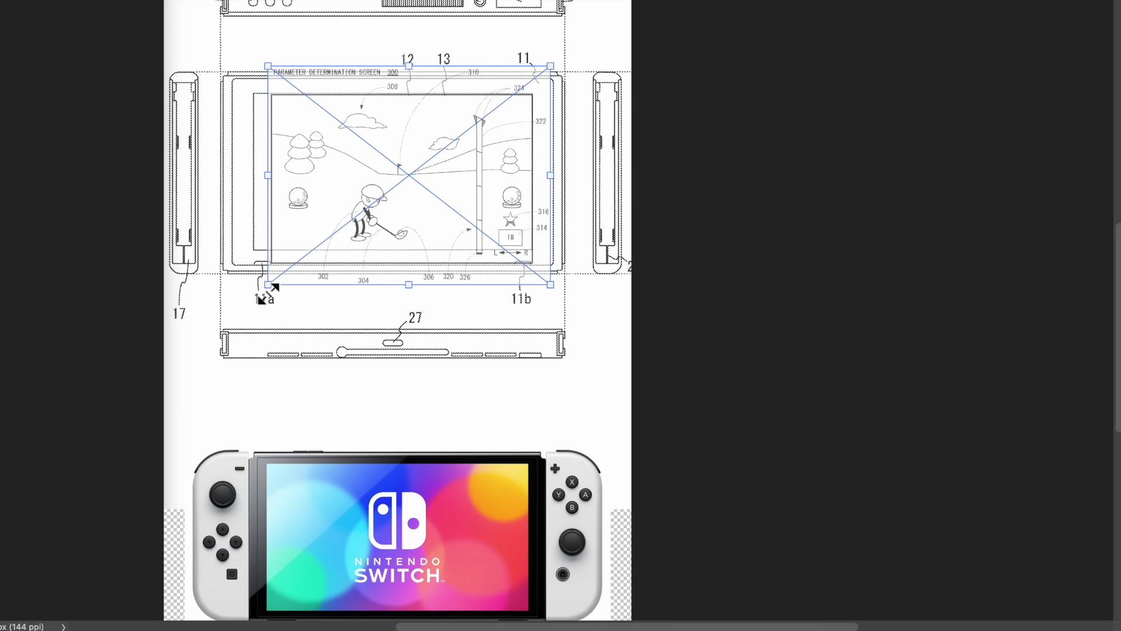
pyautogui.moveTo(269, 290); pyautogui.dragTo(260, 304)
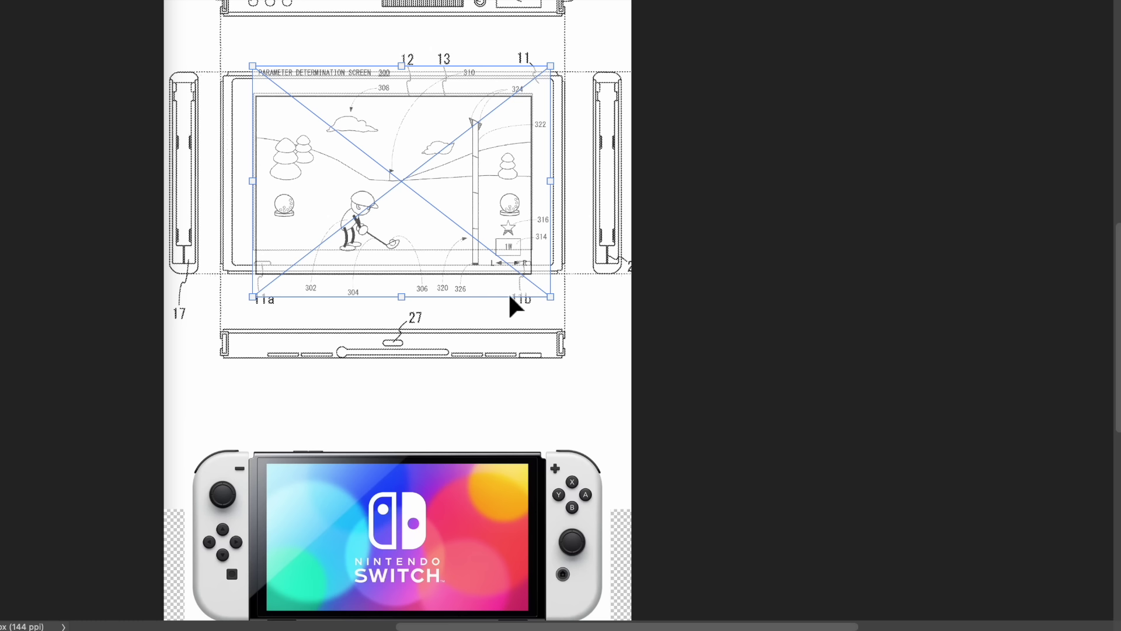
pyautogui.scroll(1, 493, 248)
# Scroll around the Photoshop canvas before moving to the patent PDF's Sheet 9 drawing
pyautogui.scroll(-3, 494, 248)
pyautogui.scroll(3, 494, 248)
pyautogui.scroll(-1, 492, 234)
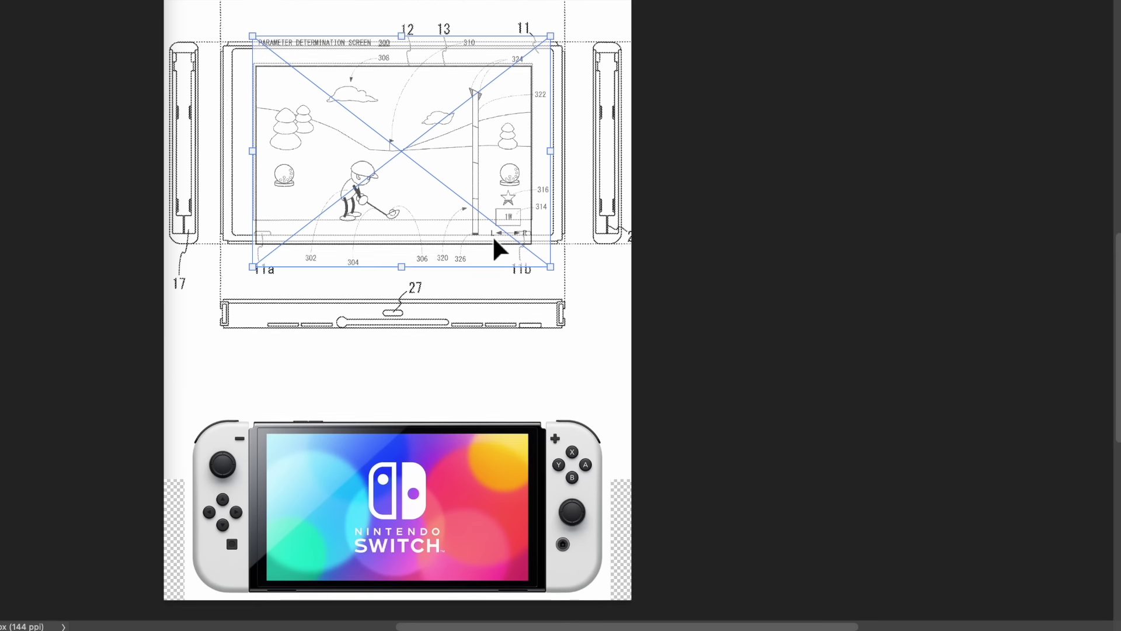
pyautogui.scroll(4, 492, 234)
pyautogui.scroll(-2, 492, 236)
pyautogui.scroll(-4, 491, 236)
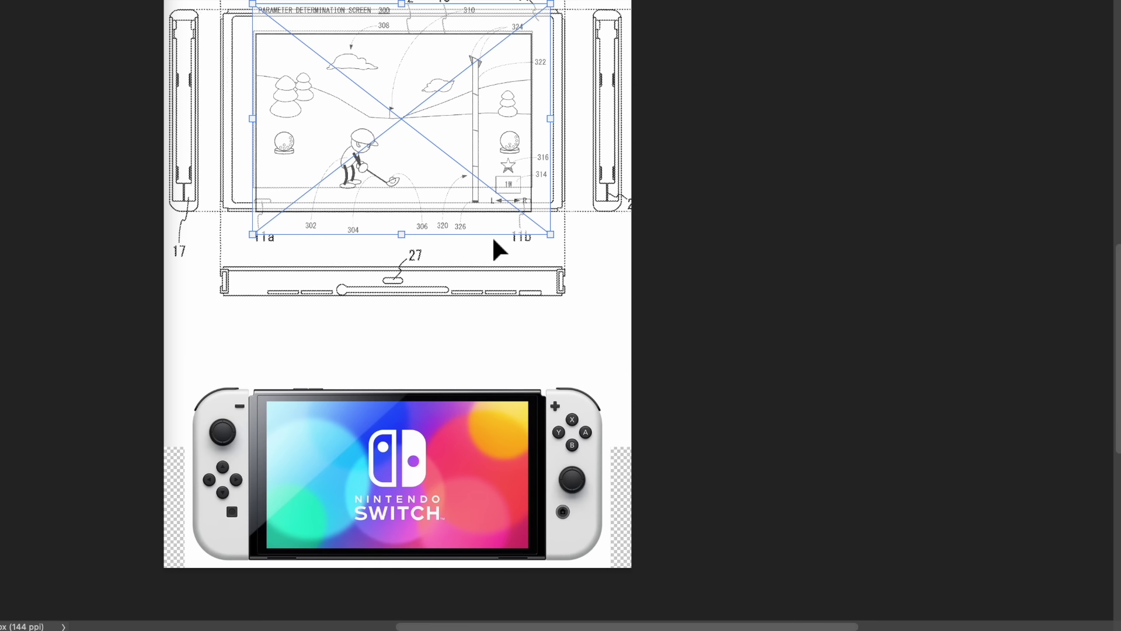
pyautogui.hscroll(-2, 408, 386)
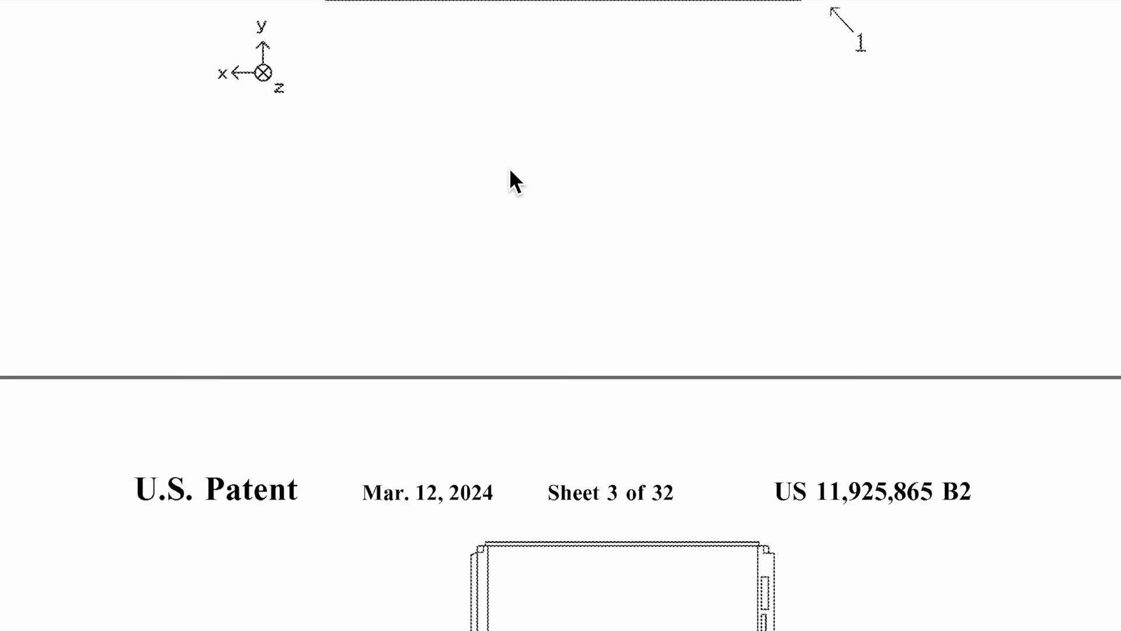
pyautogui.scroll(20, 514, 180)
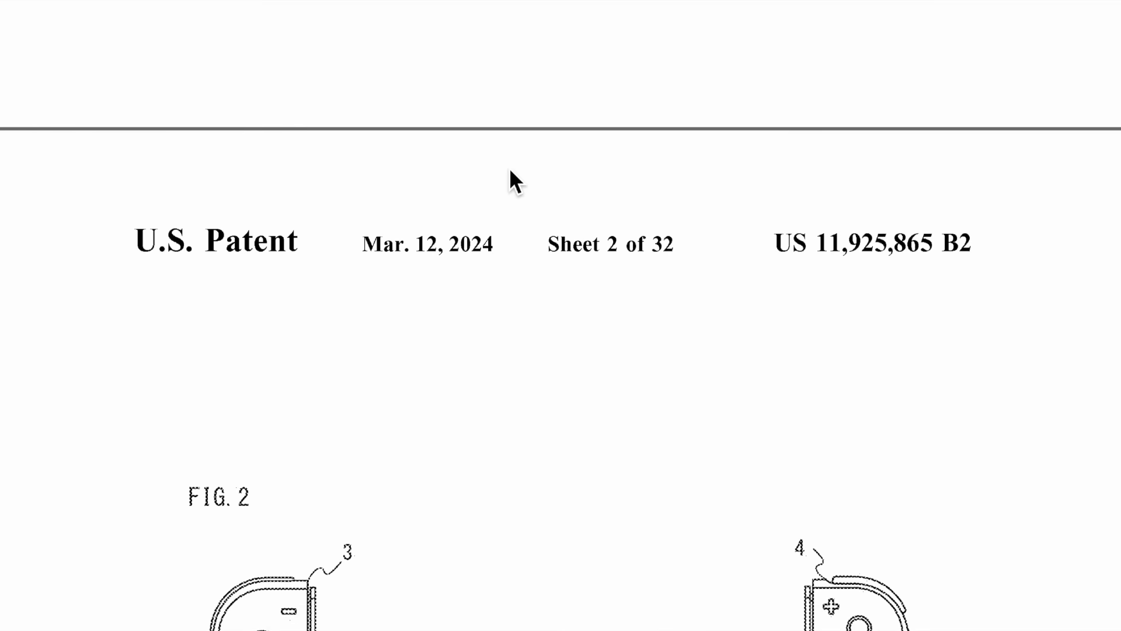